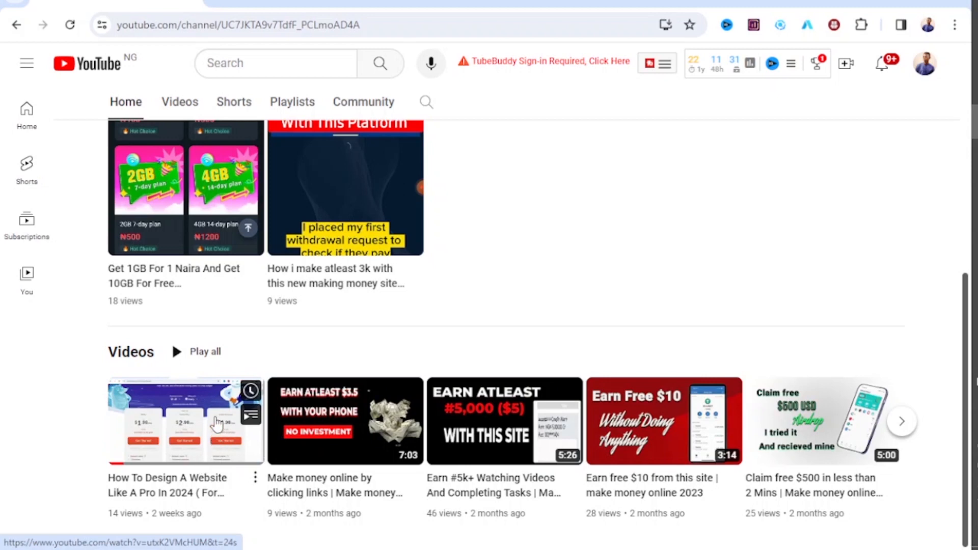
# Step: Switch to the Namecheap account dashboard and open cPanel for the Stellar hosting plan
pyautogui.scroll(8, 213, 422)
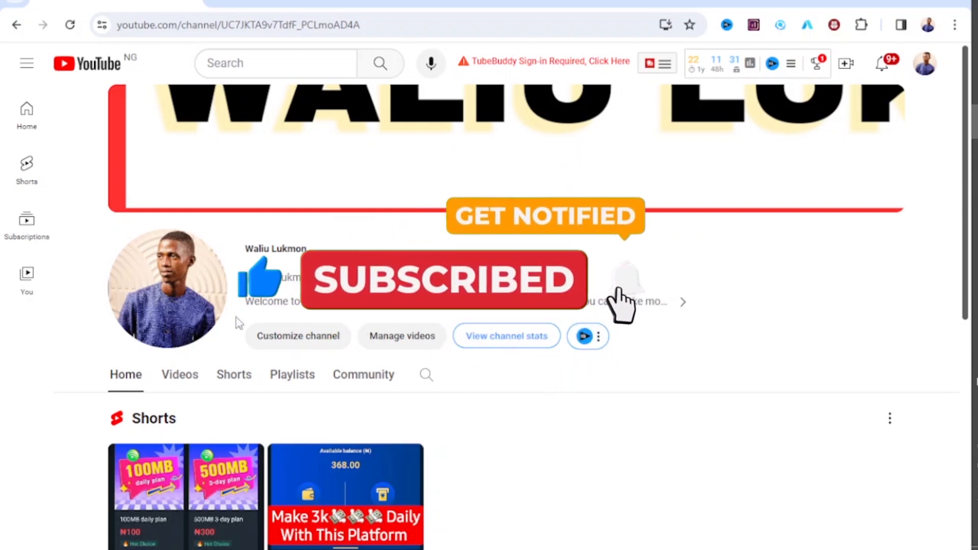
pyautogui.click(340, 4)
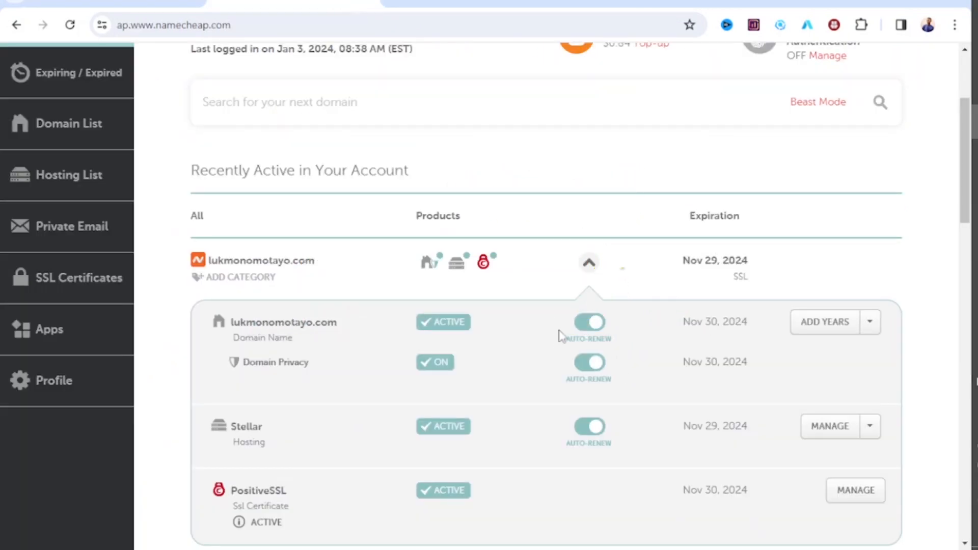
pyautogui.scroll(-3, 630, 389)
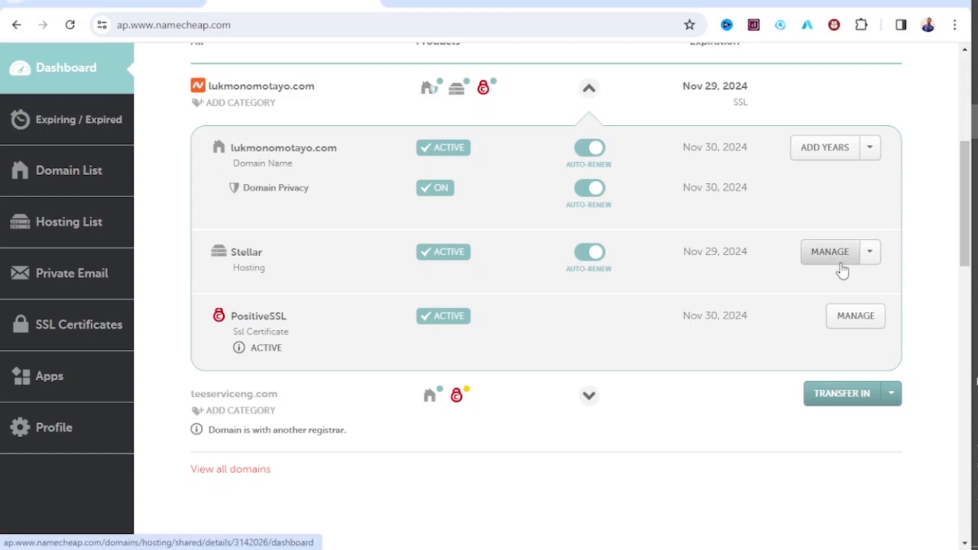
pyautogui.click(869, 253)
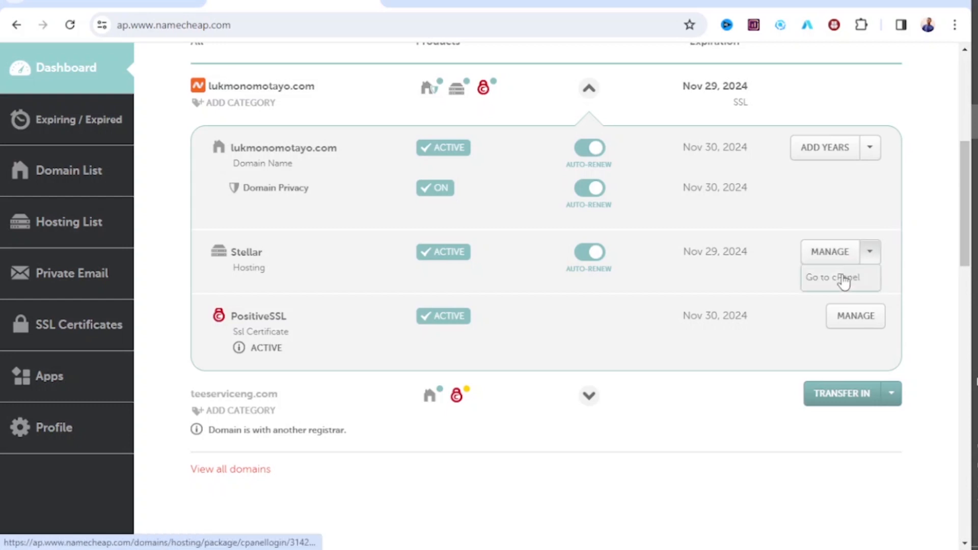
pyautogui.click(846, 277)
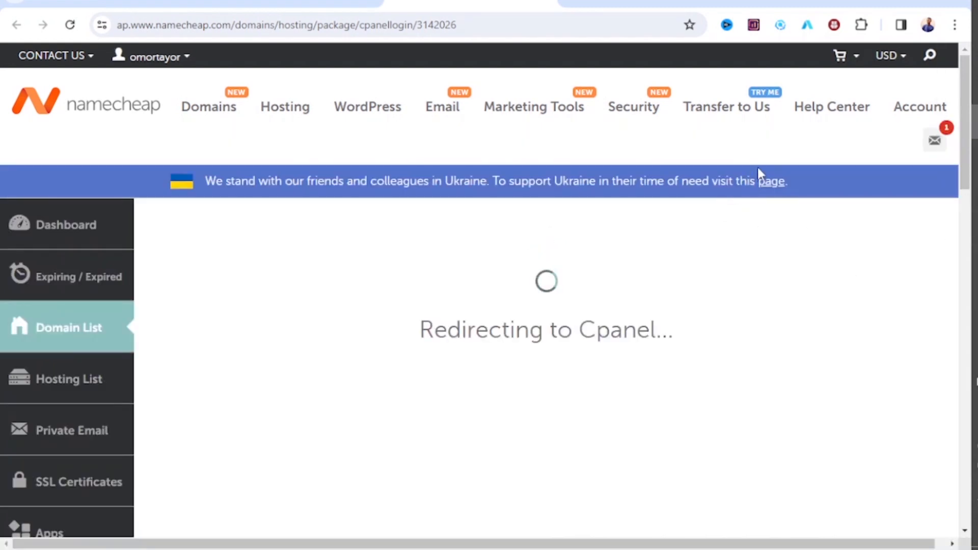
pyautogui.scroll(-3, 769, 168)
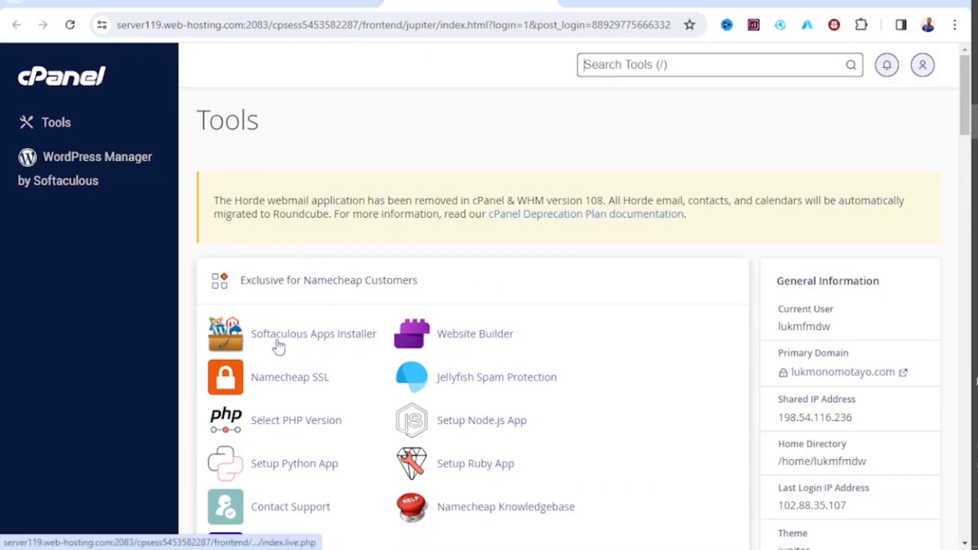
# Step: Open WordPress in the Softaculous Apps Installer and review its overview and the current installations
pyautogui.click(297, 336)
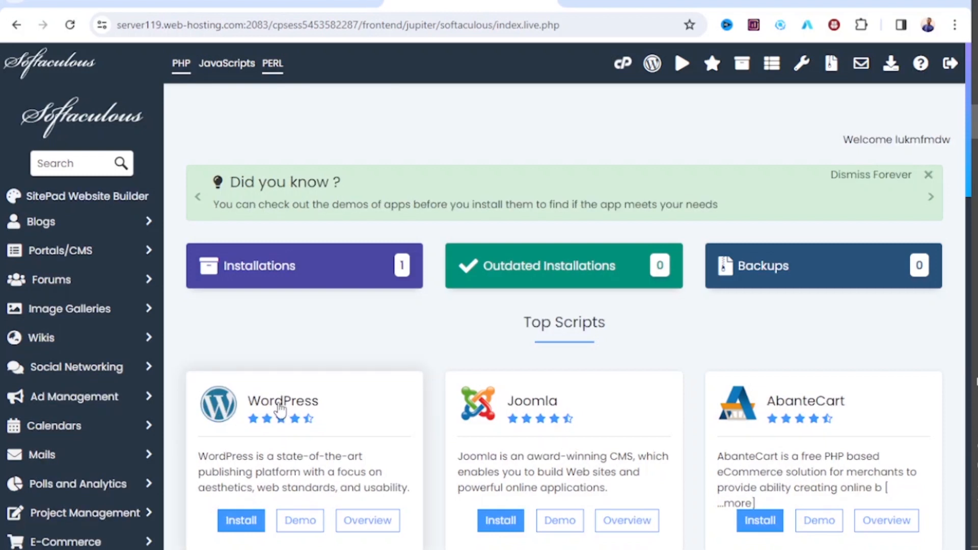
pyautogui.click(237, 520)
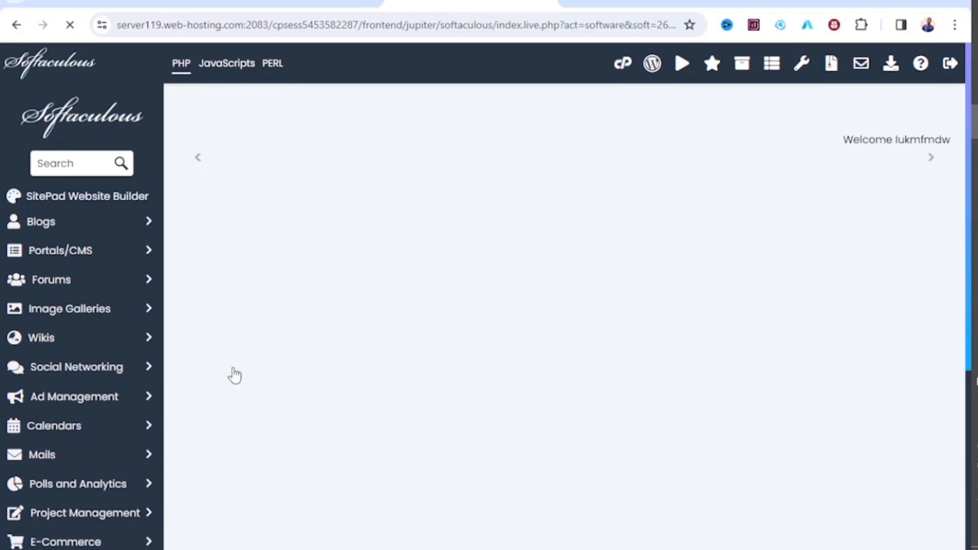
pyautogui.scroll(-3, 397, 258)
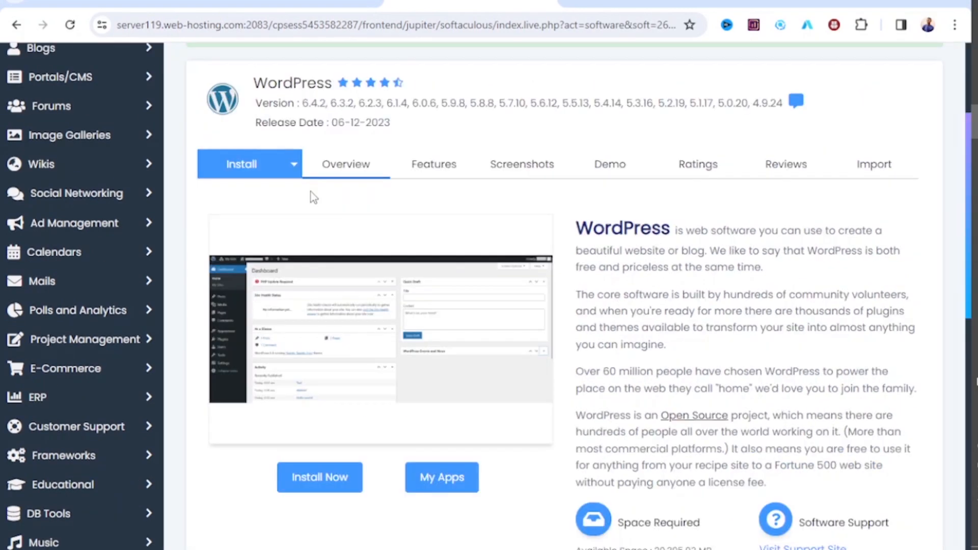
pyautogui.scroll(-3, 306, 279)
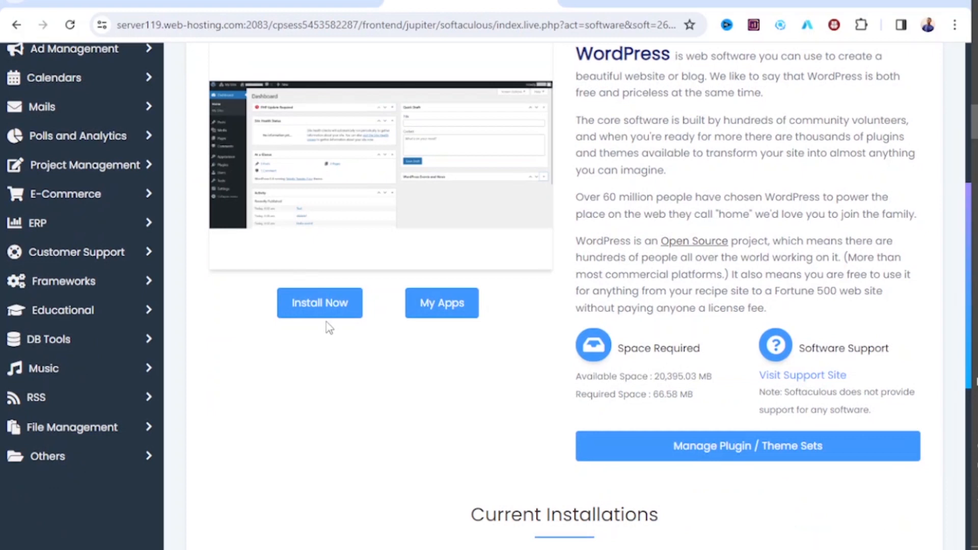
pyautogui.scroll(-6, 326, 315)
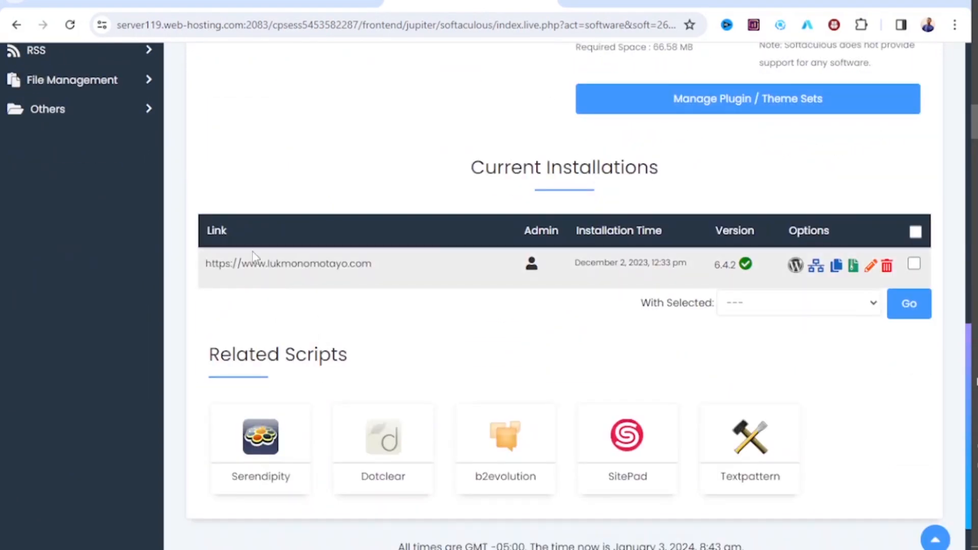
pyautogui.scroll(3, 345, 286)
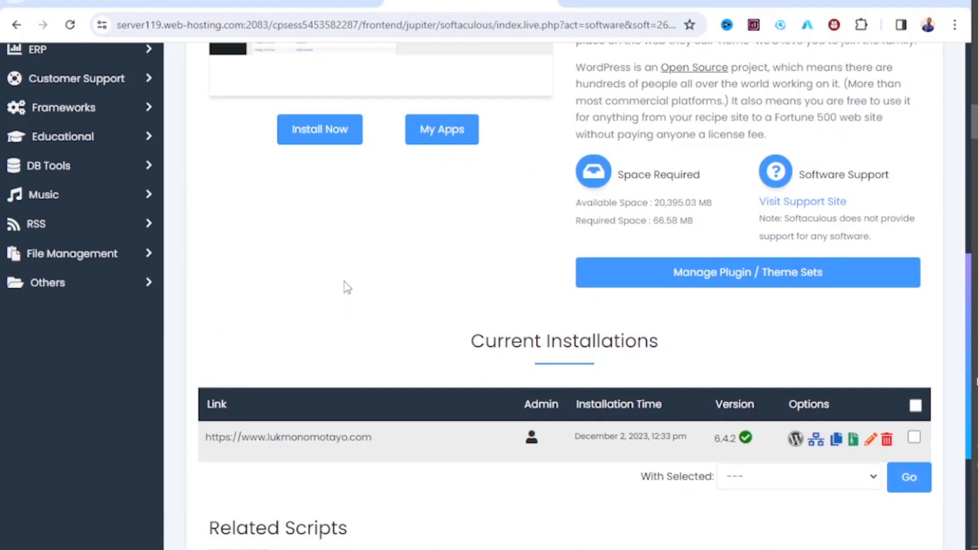
pyautogui.scroll(3, 344, 290)
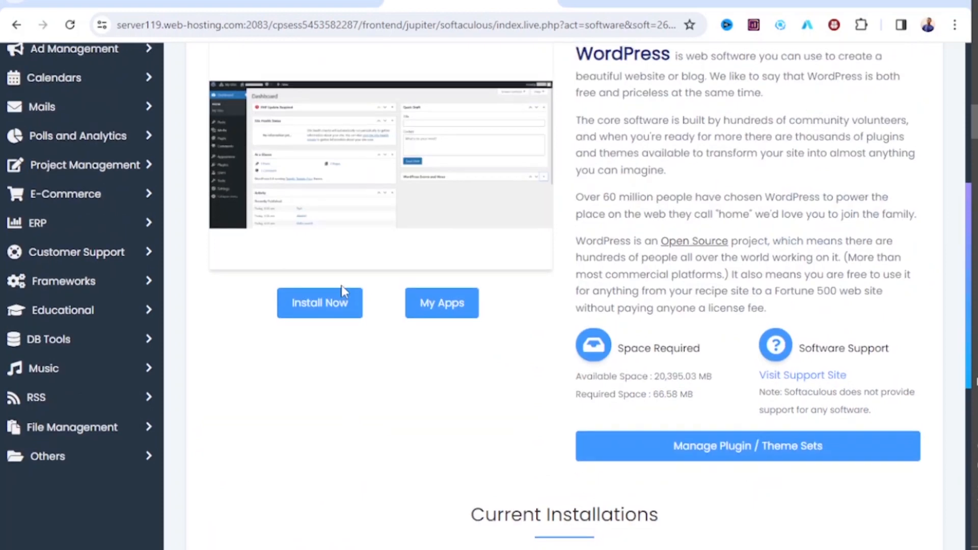
pyautogui.click(344, 313)
pyautogui.scroll(6, 345, 311)
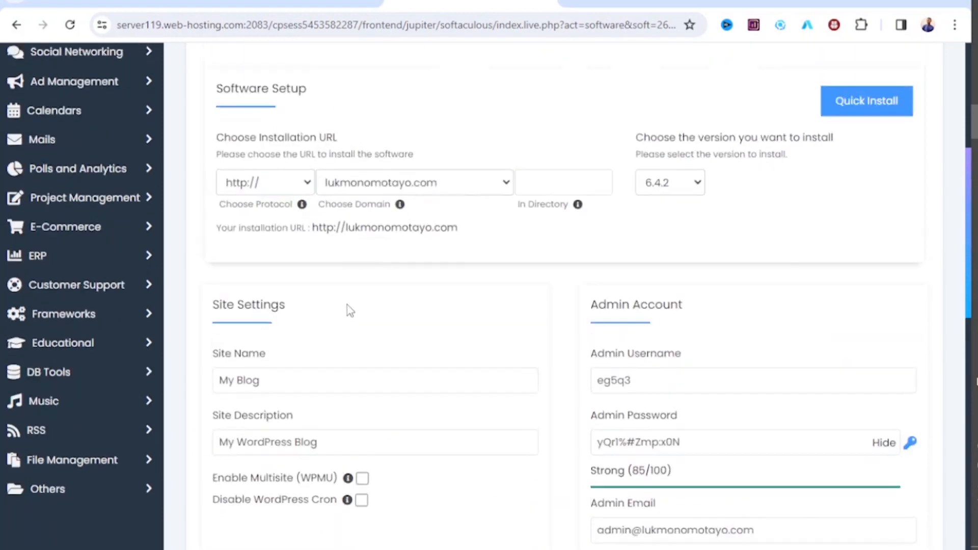
pyautogui.scroll(-3, 350, 310)
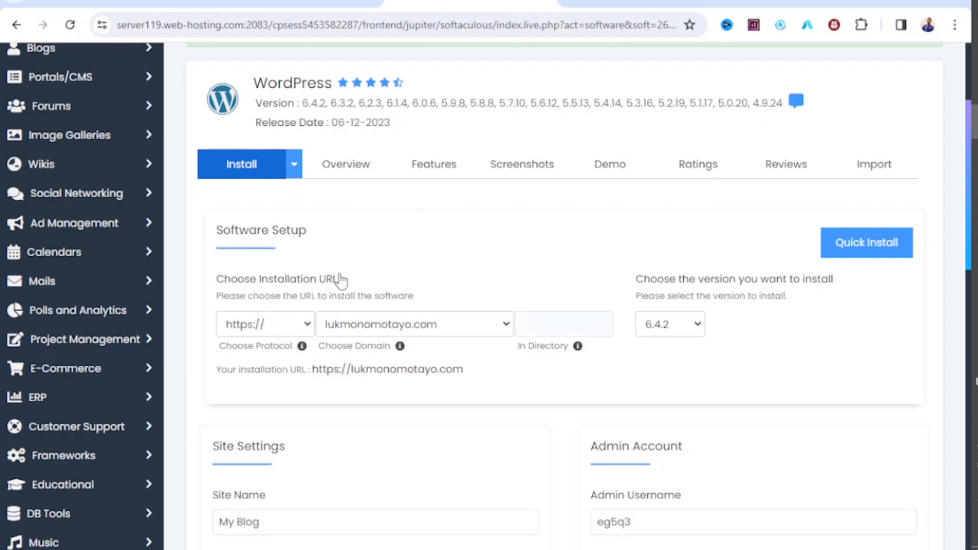
pyautogui.click(303, 325)
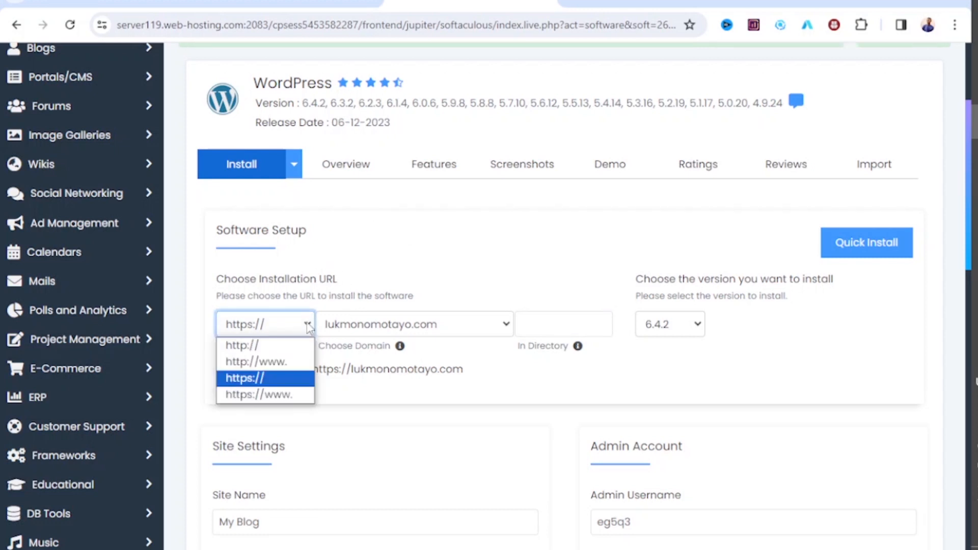
pyautogui.click(301, 397)
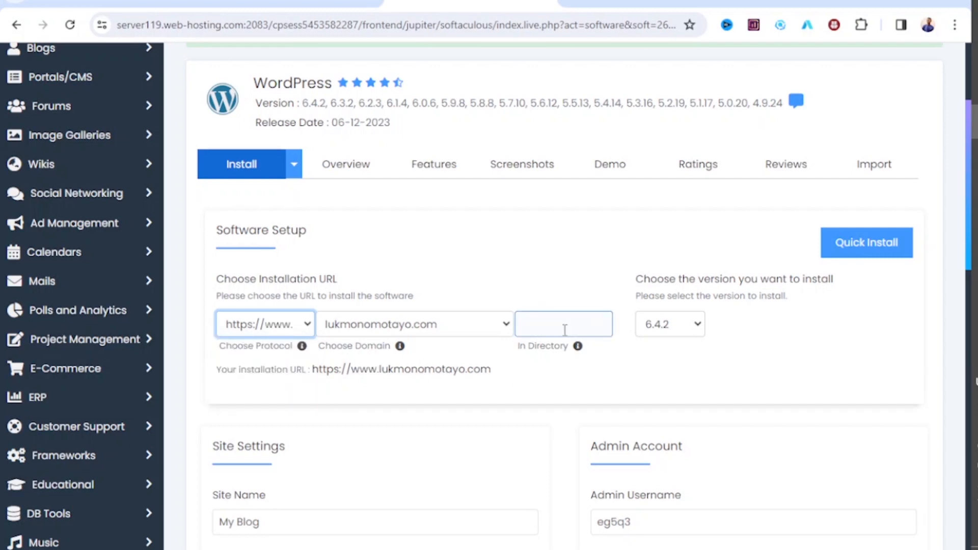
# Step: Replace the generated admin username in the installation form with the administrator's own username
pyautogui.scroll(-3, 574, 218)
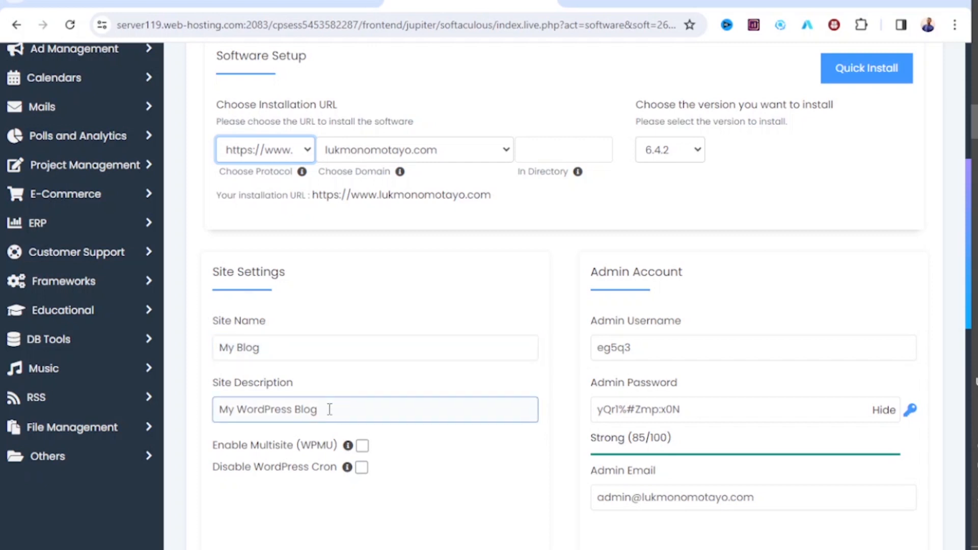
pyautogui.scroll(-3, 622, 317)
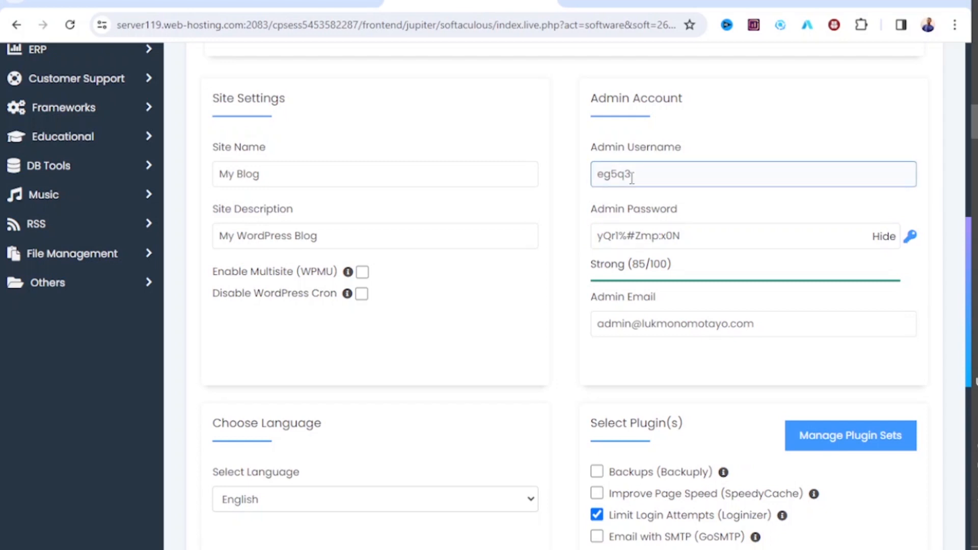
pyautogui.scroll(1, 631, 174)
pyautogui.moveTo(631, 174); pyautogui.dragTo(546, 179)
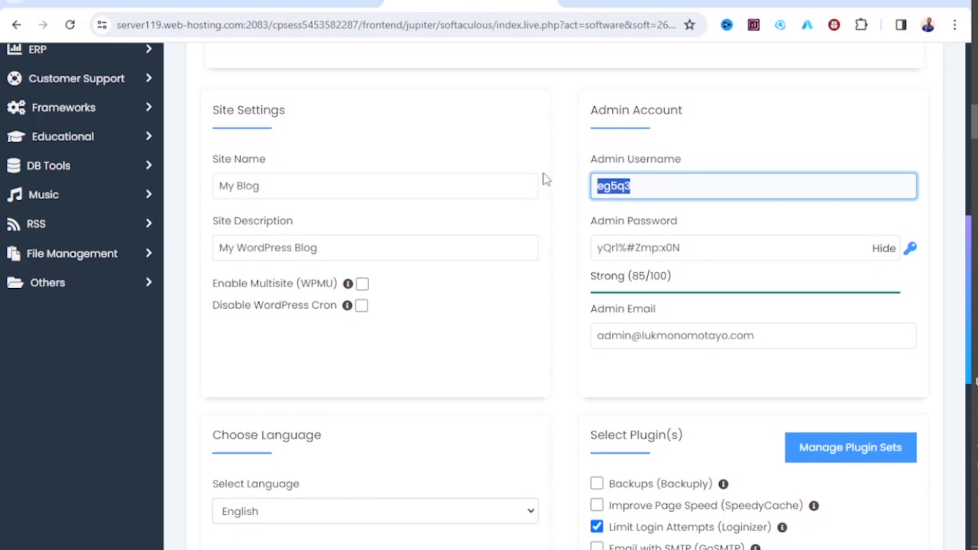
pyautogui.press('BackSpace')
pyautogui.scroll(-1, 546, 180)
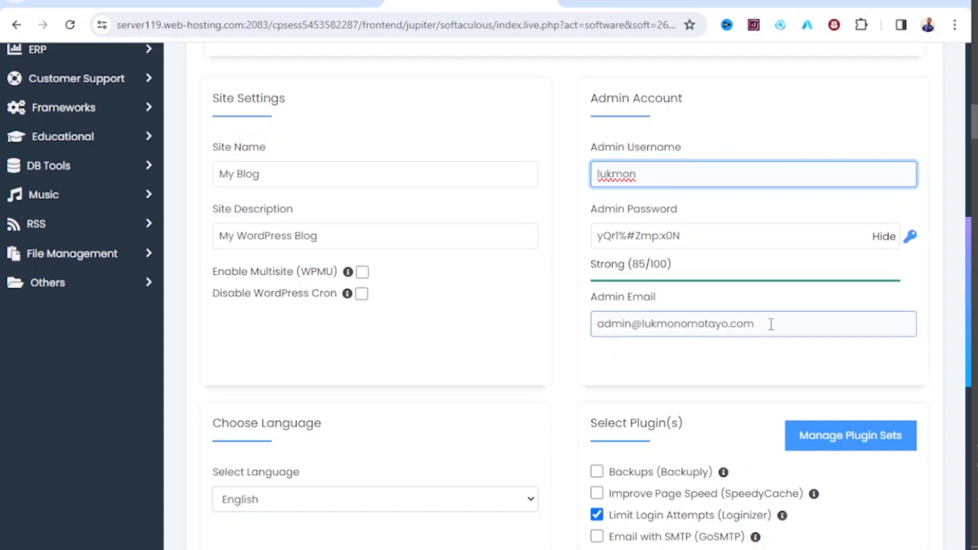
# Step: Examine the installation form's admin email, language, plugin, advanced and theme options, and the Install command
pyautogui.moveTo(759, 324); pyautogui.dragTo(531, 339)
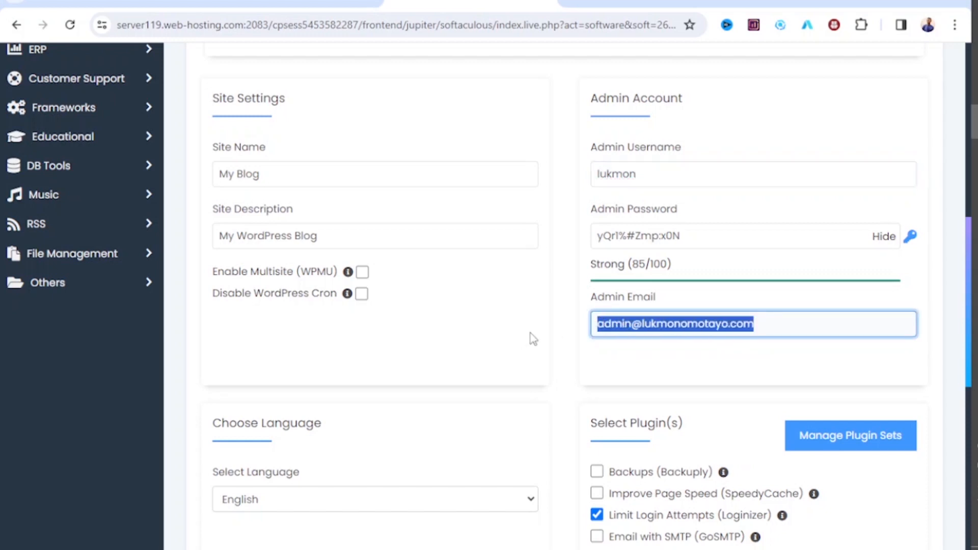
pyautogui.scroll(-3, 713, 352)
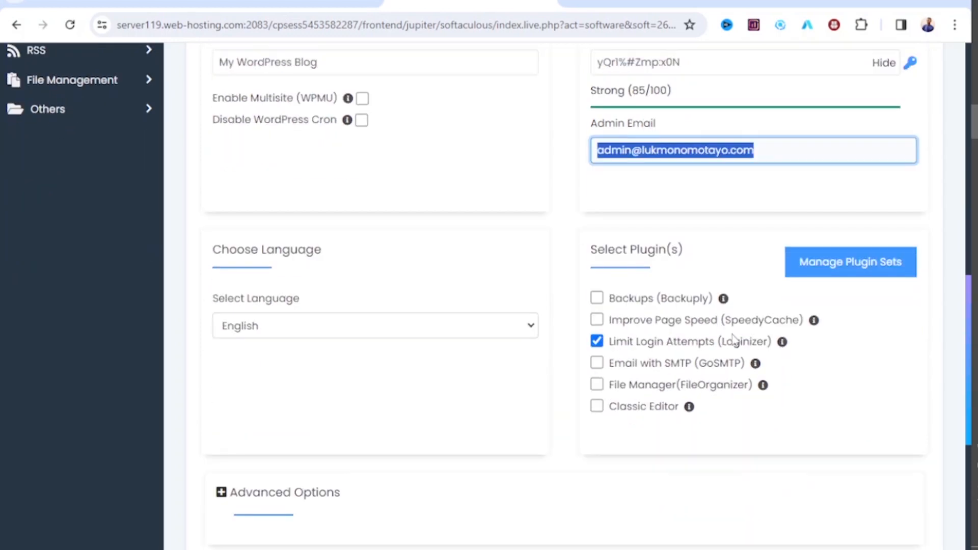
pyautogui.scroll(3, 728, 342)
pyautogui.scroll(-3, 719, 344)
pyautogui.scroll(-3, 571, 347)
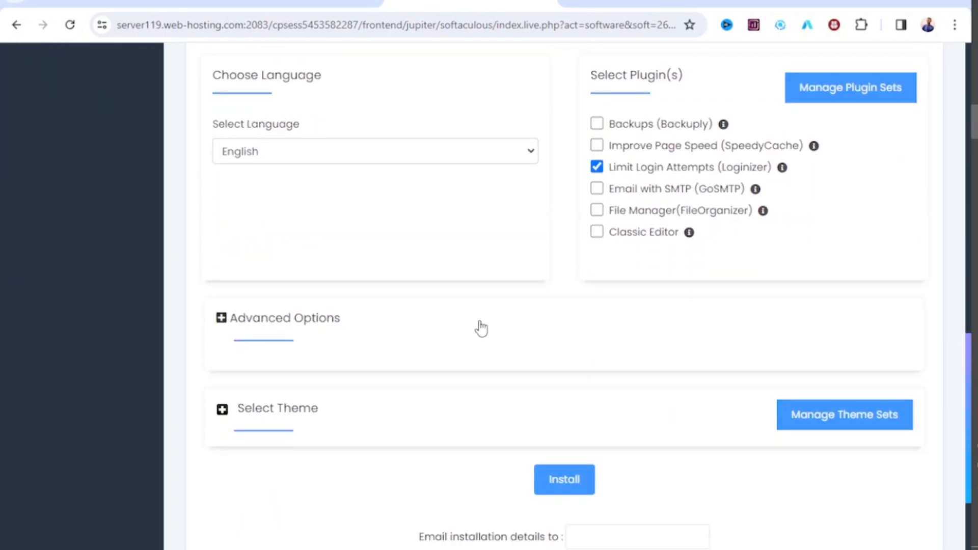
pyautogui.scroll(-3, 476, 327)
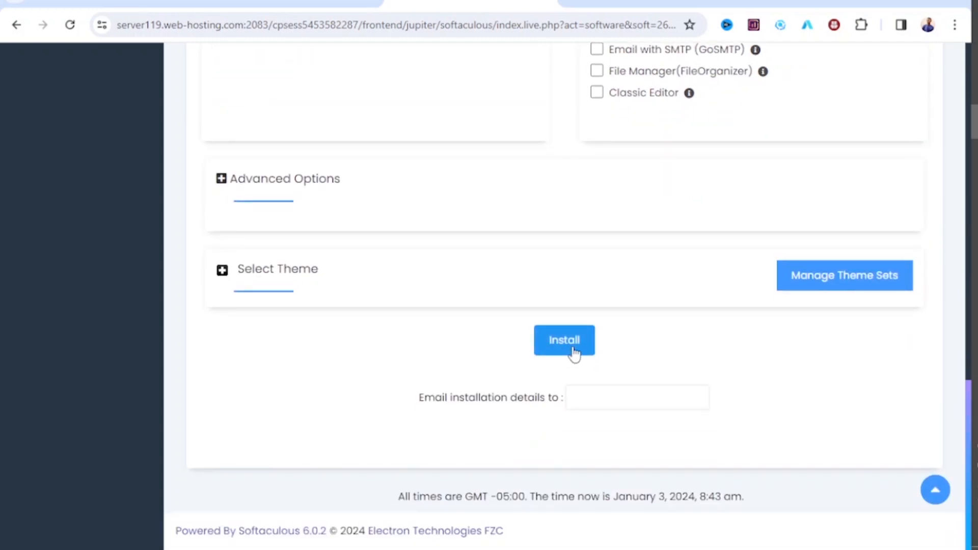
pyautogui.scroll(15, 573, 352)
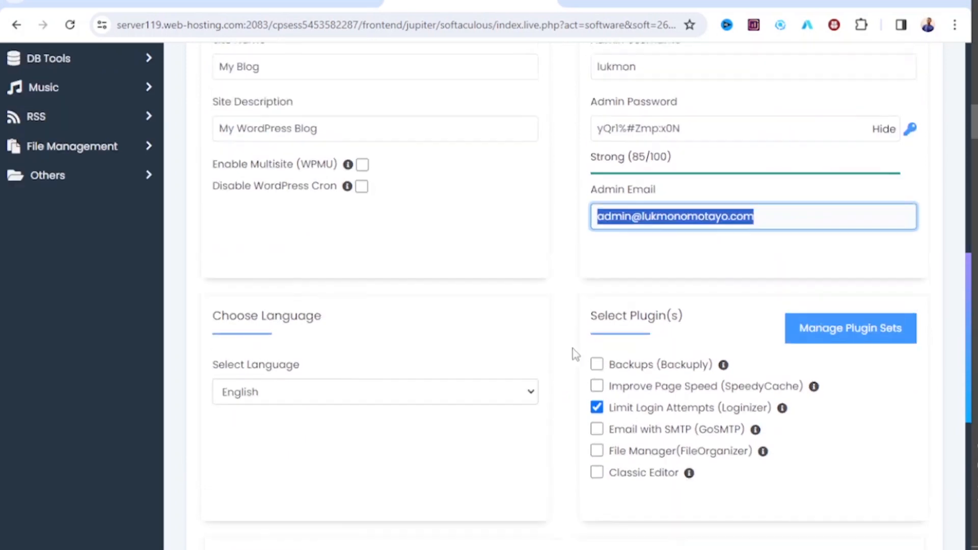
pyautogui.scroll(3, 573, 351)
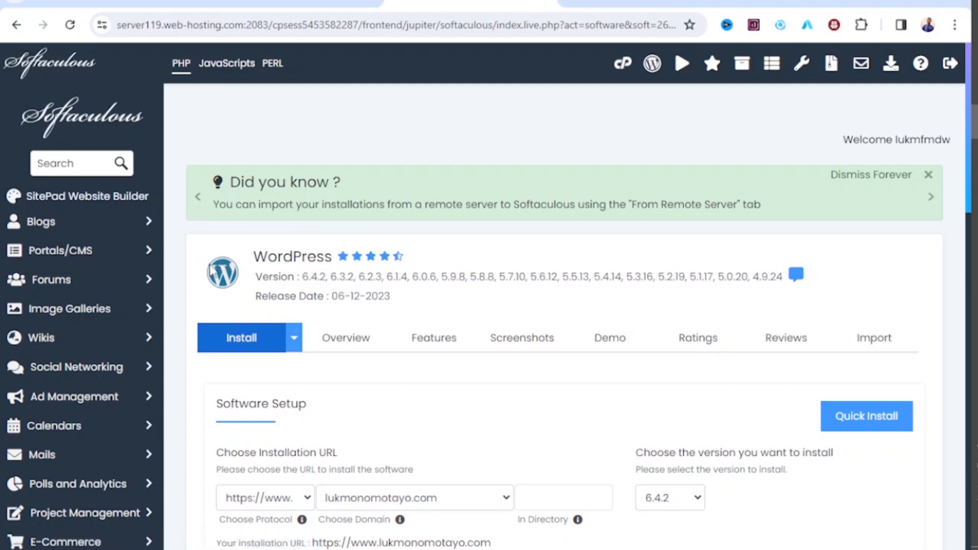
# Step: Leave the installation form, return to the Softaculous WordPress page and open the admin login of the existing installation
pyautogui.click(17, 25)
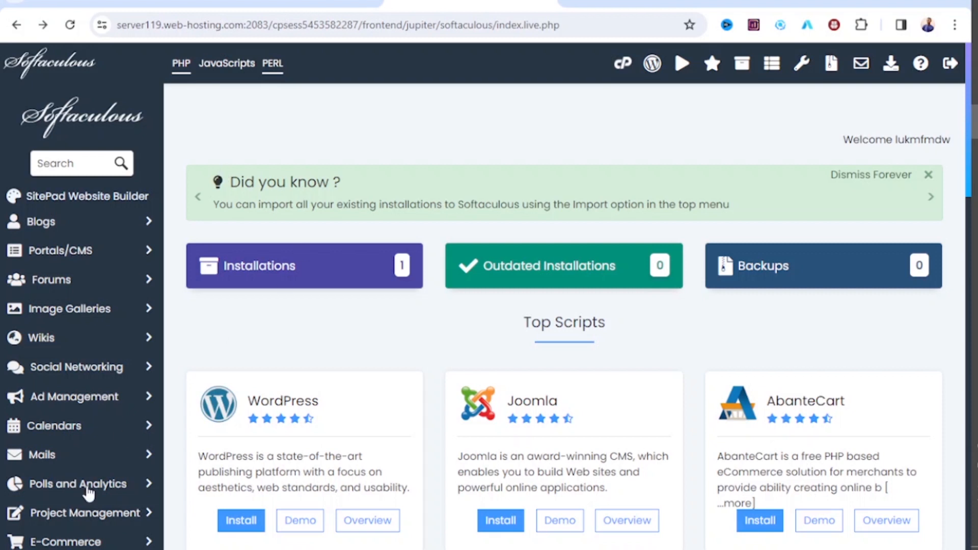
pyautogui.click(266, 399)
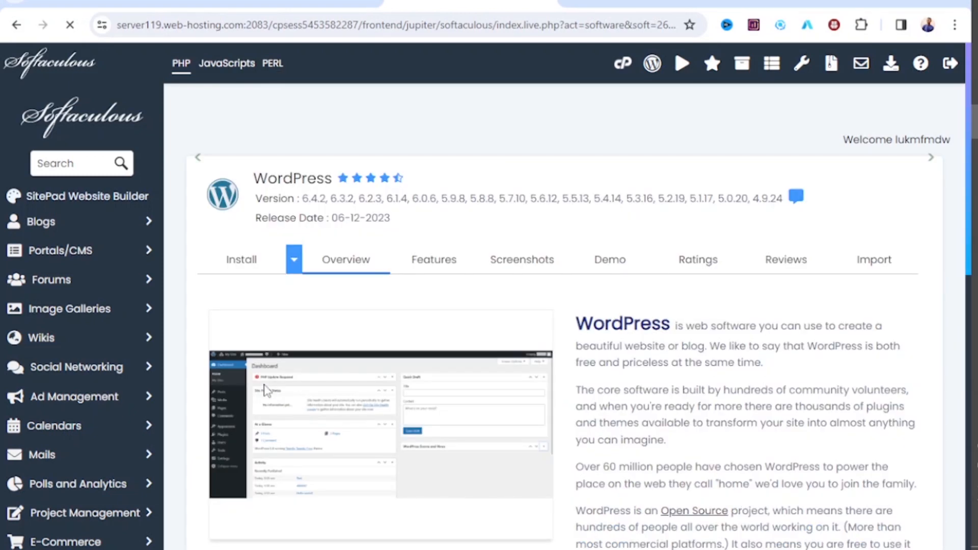
pyautogui.scroll(-3, 375, 444)
pyautogui.scroll(-5, 378, 444)
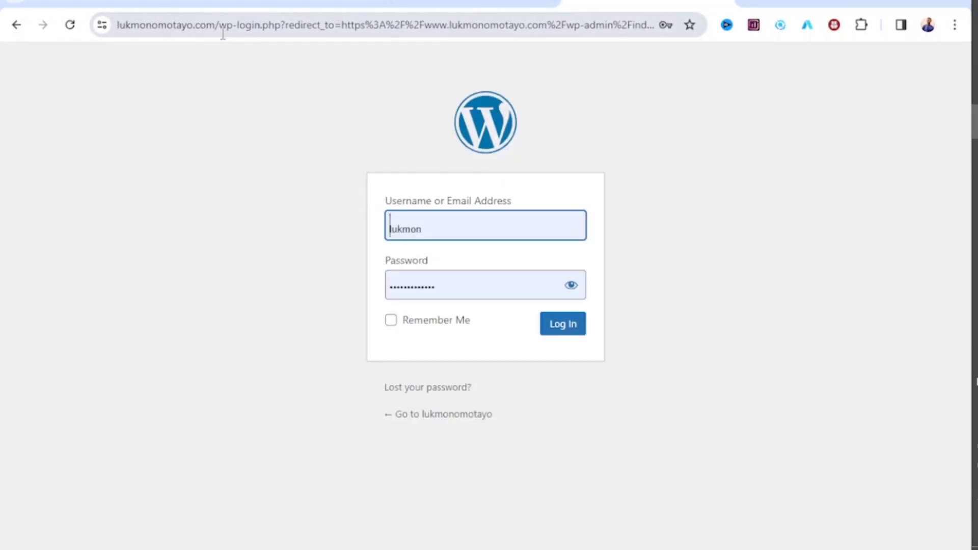
# Step: Try entering the WordPress site's address in a new browser tab
pyautogui.click(744, 3)
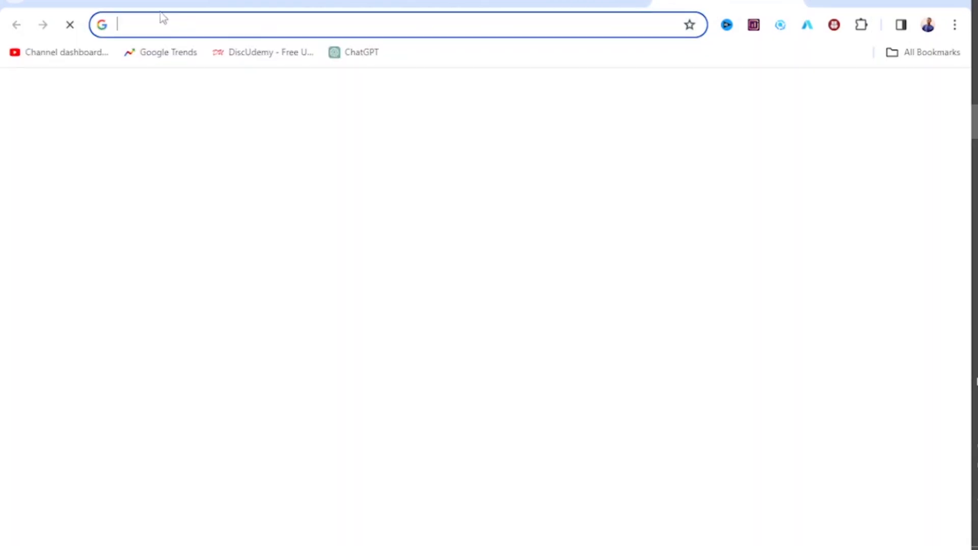
pyautogui.write('l')
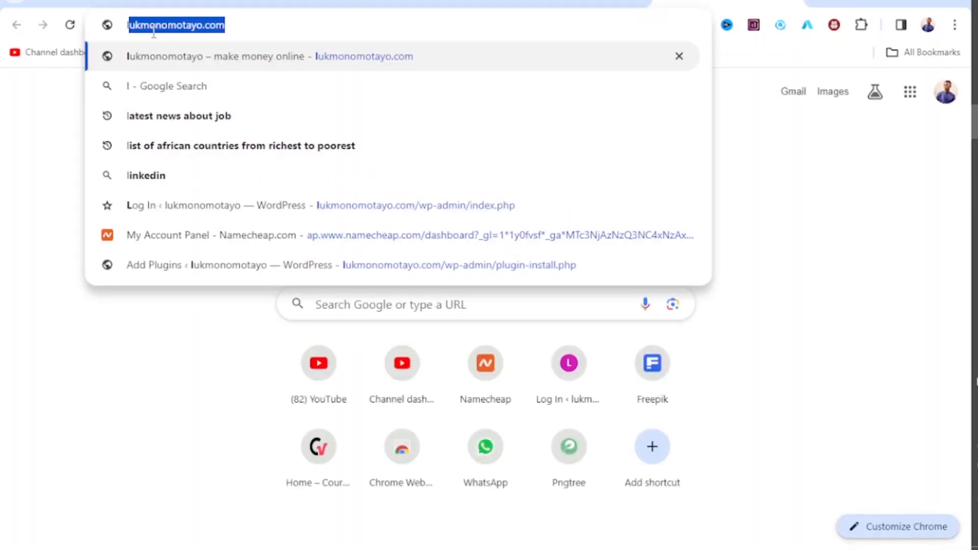
pyautogui.write('ukmon')
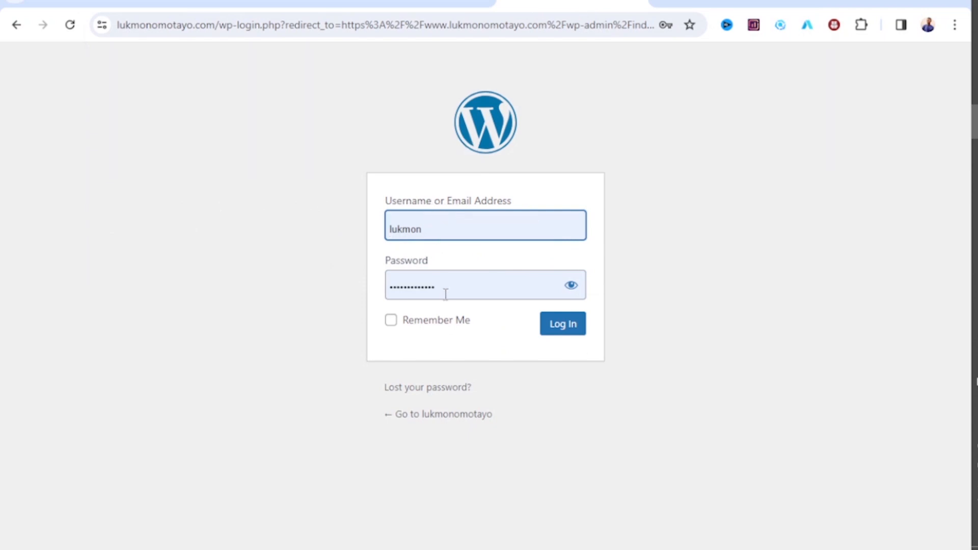
# Step: Log in to the WordPress admin dashboard with the prefilled credentials and look over the welcome area
pyautogui.click(562, 334)
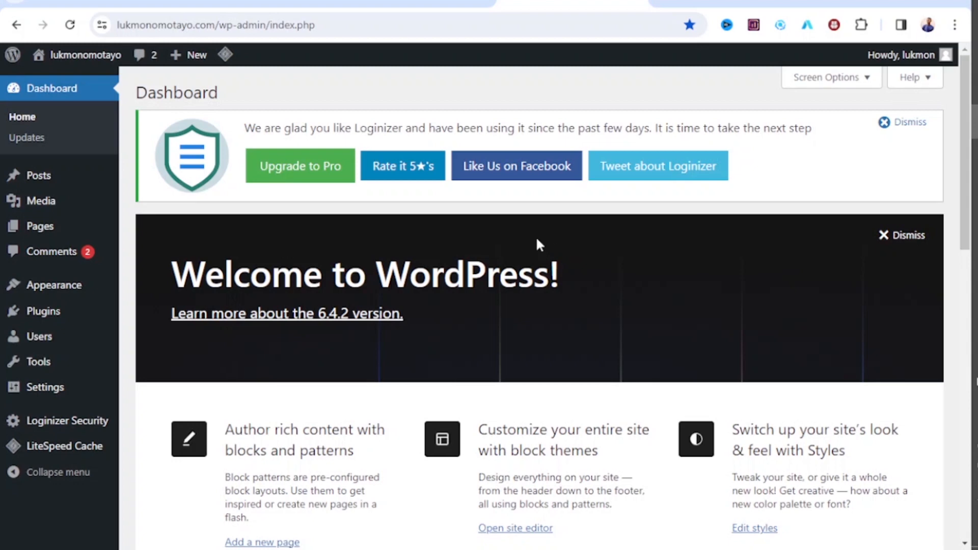
pyautogui.scroll(-3, 515, 270)
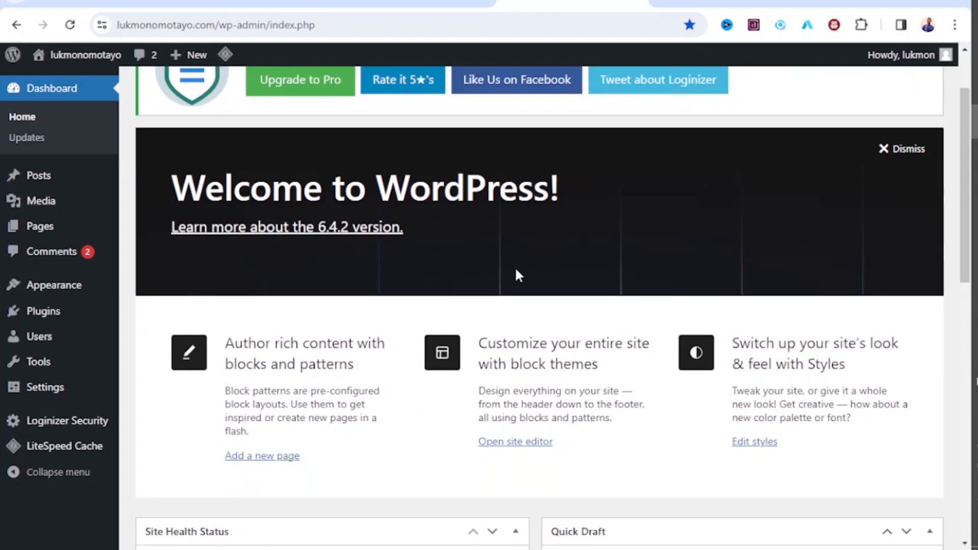
# Step: Look over the admin menu's site, Posts, Comments, Plugins, Users and Tools sections on the WordPress dashboard
pyautogui.scroll(3, 509, 272)
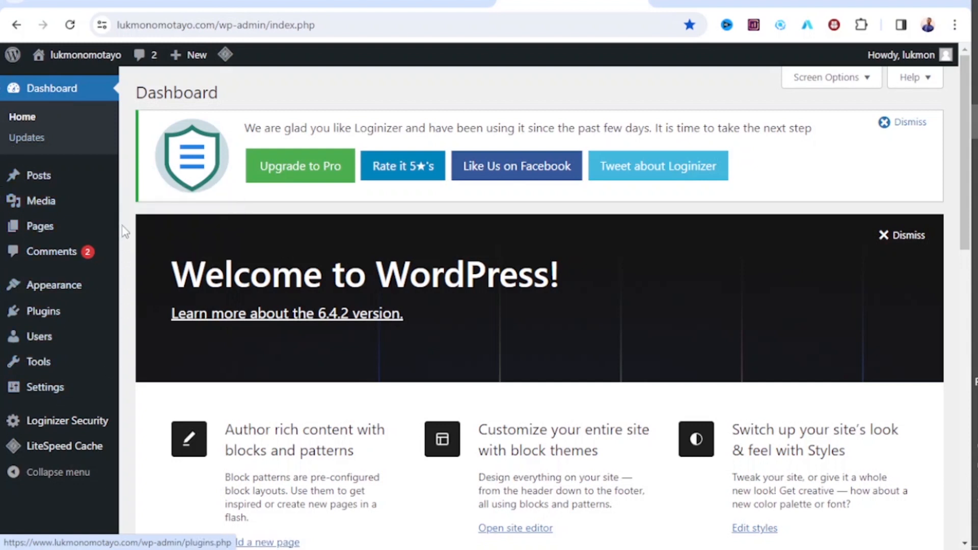
pyautogui.moveTo(98, 65)
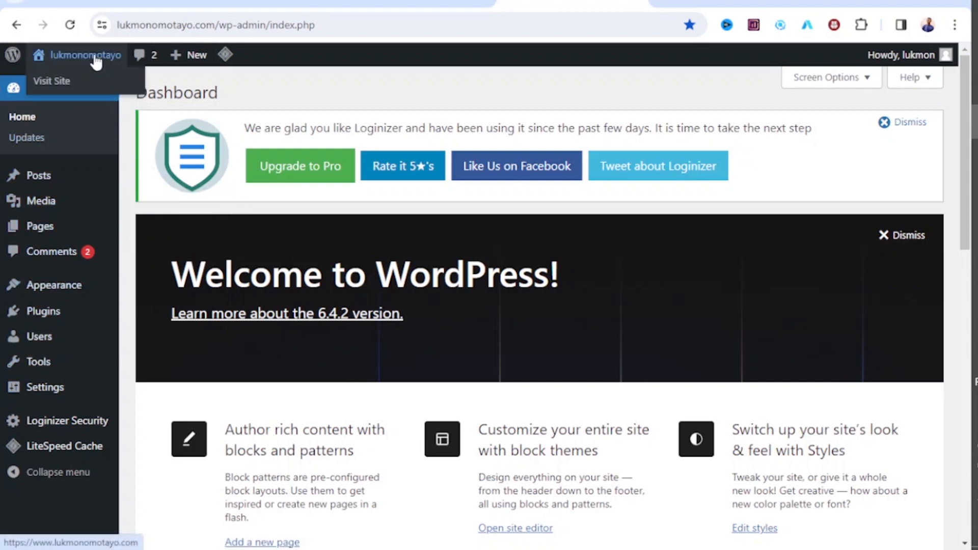
pyautogui.moveTo(9, 185)
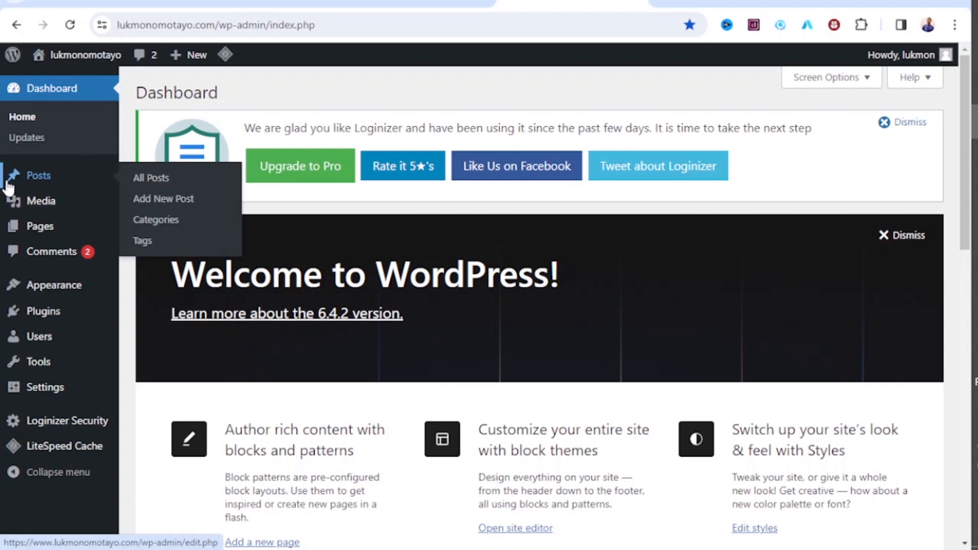
pyautogui.moveTo(40, 242)
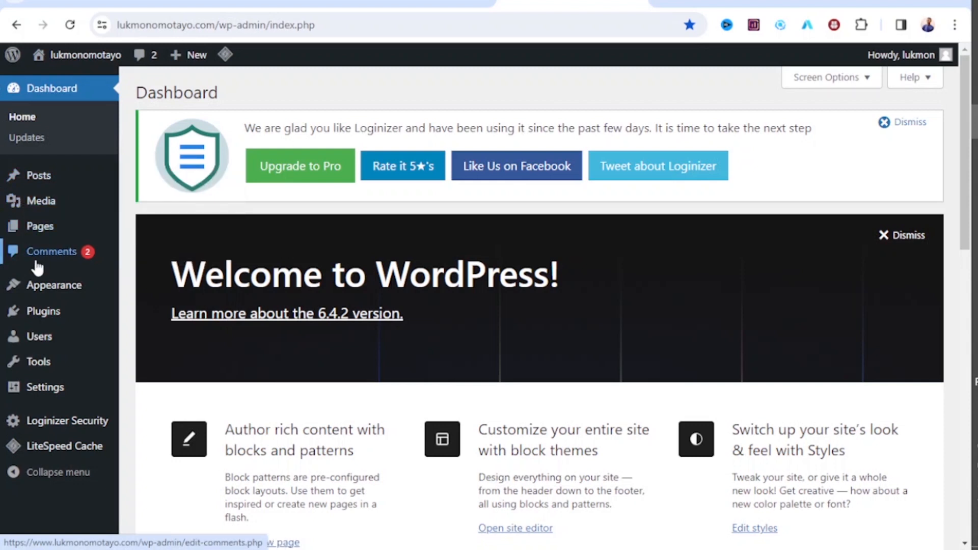
pyautogui.moveTo(40, 321)
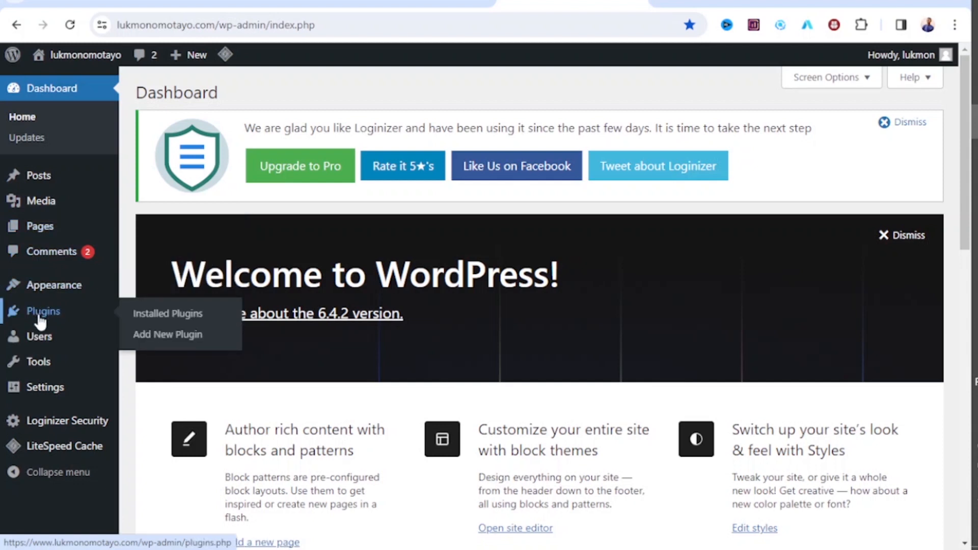
pyautogui.moveTo(46, 391)
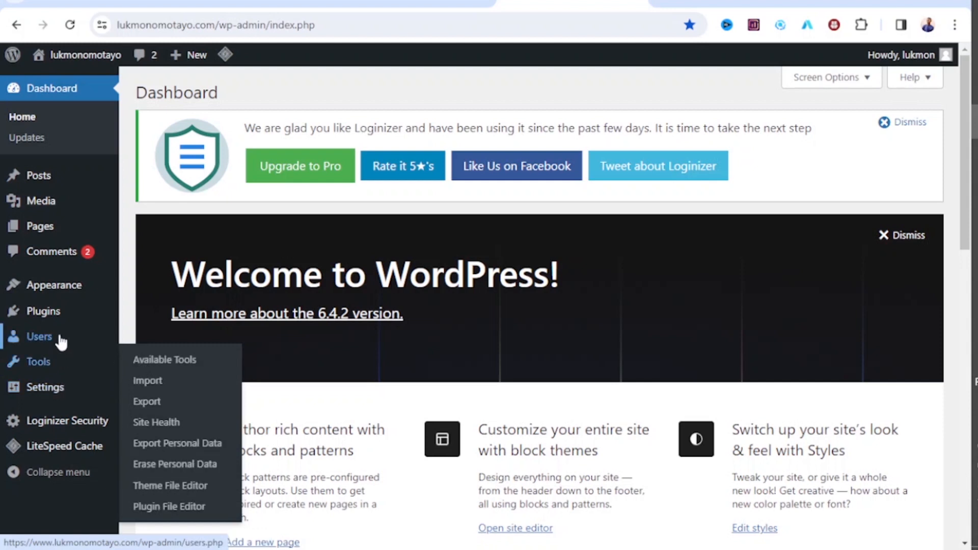
# Step: Open the installed plugins list and review the plugins it contains
pyautogui.click(47, 320)
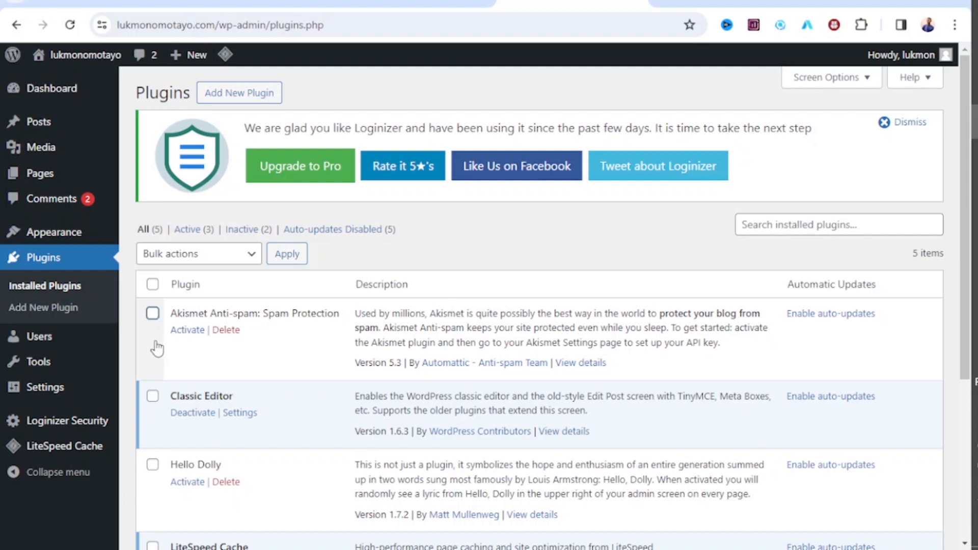
pyautogui.moveTo(95, 361)
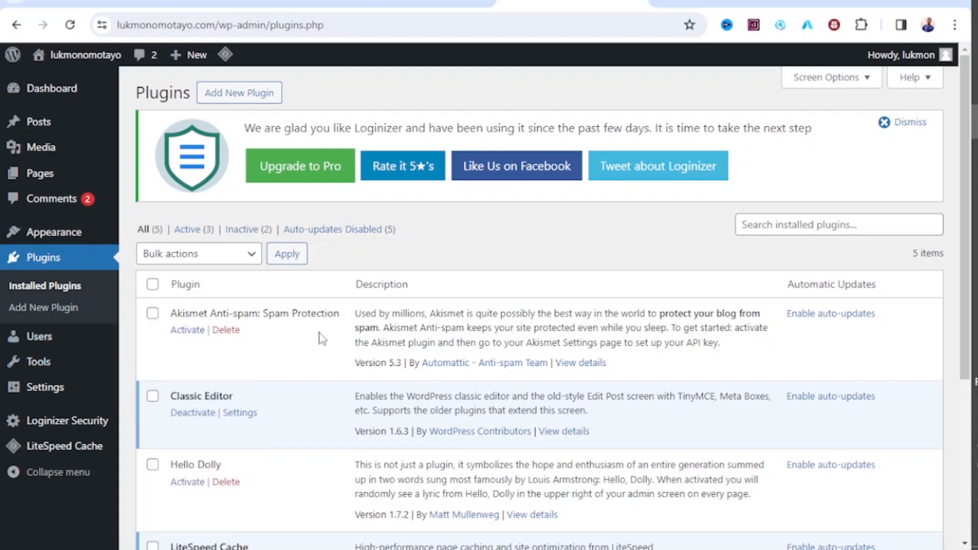
pyautogui.scroll(-3, 274, 340)
pyautogui.scroll(3, 273, 346)
# Step: Deactivate the Classic Editor plugin and delete it from the site, then check the remaining plugins
pyautogui.click(188, 418)
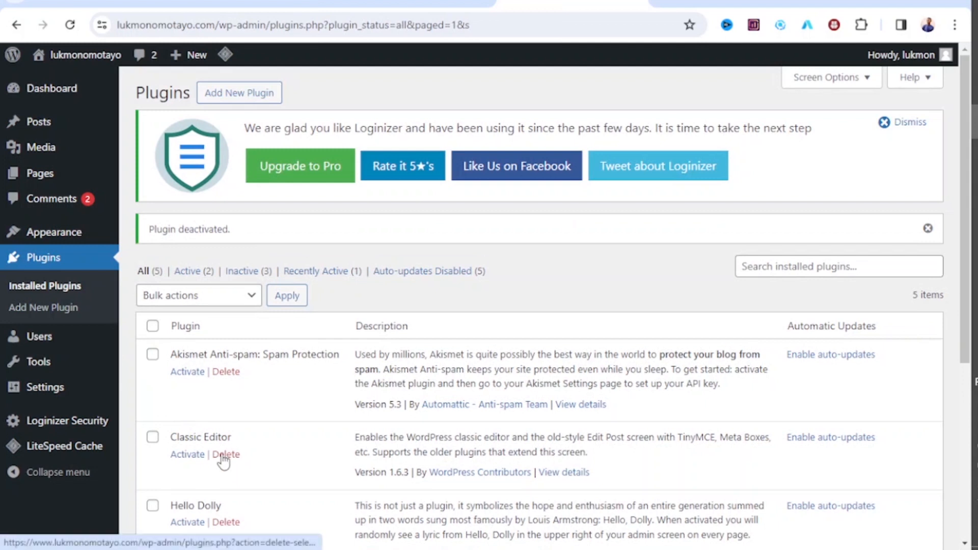
pyautogui.click(224, 456)
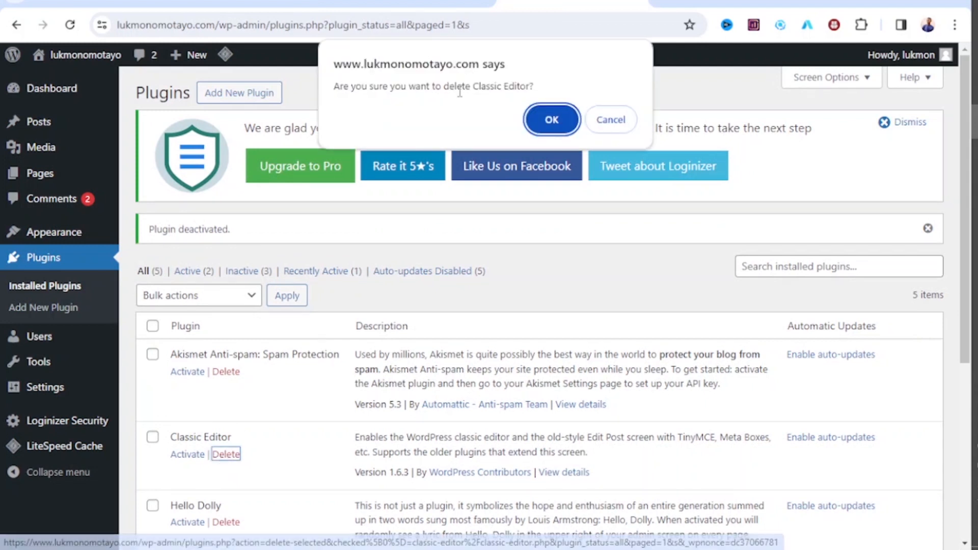
pyautogui.click(540, 121)
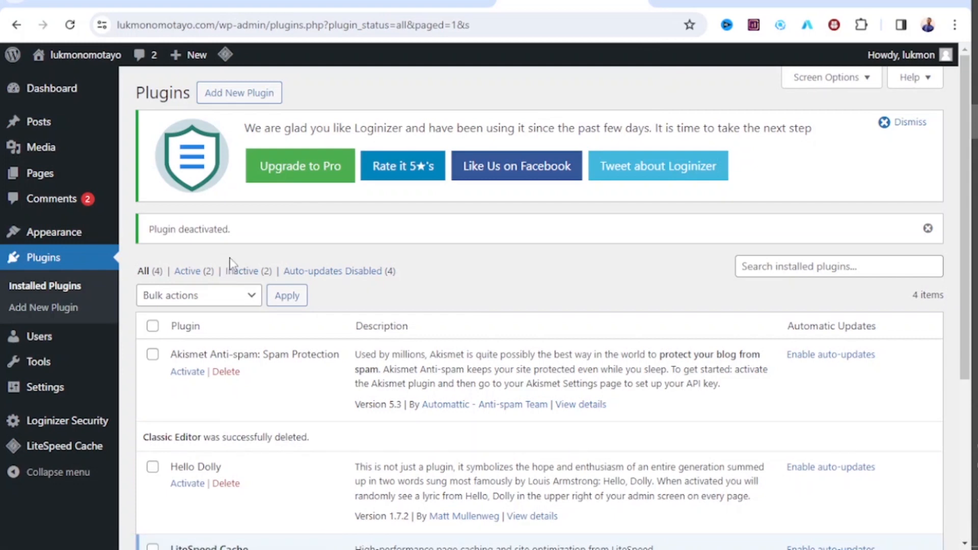
pyautogui.scroll(-3, 250, 249)
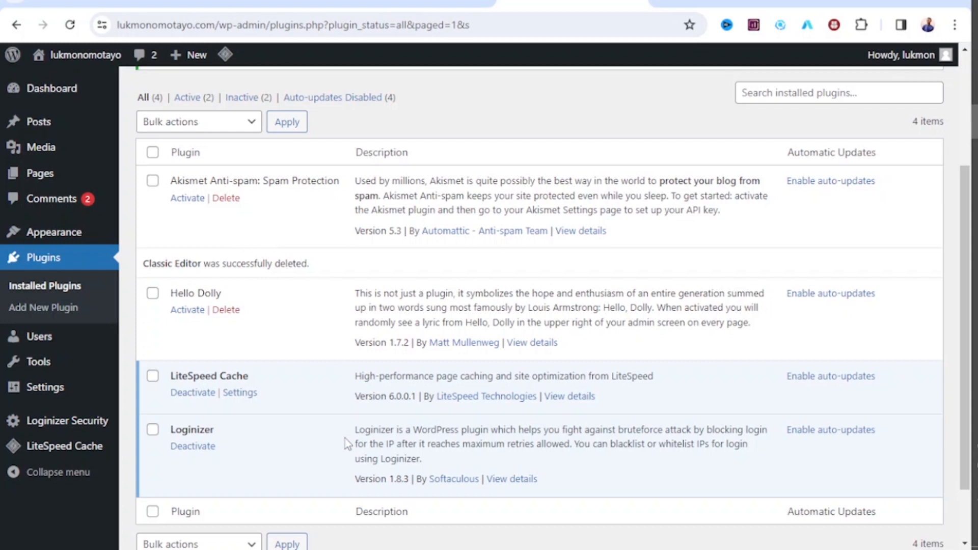
pyautogui.scroll(3, 347, 438)
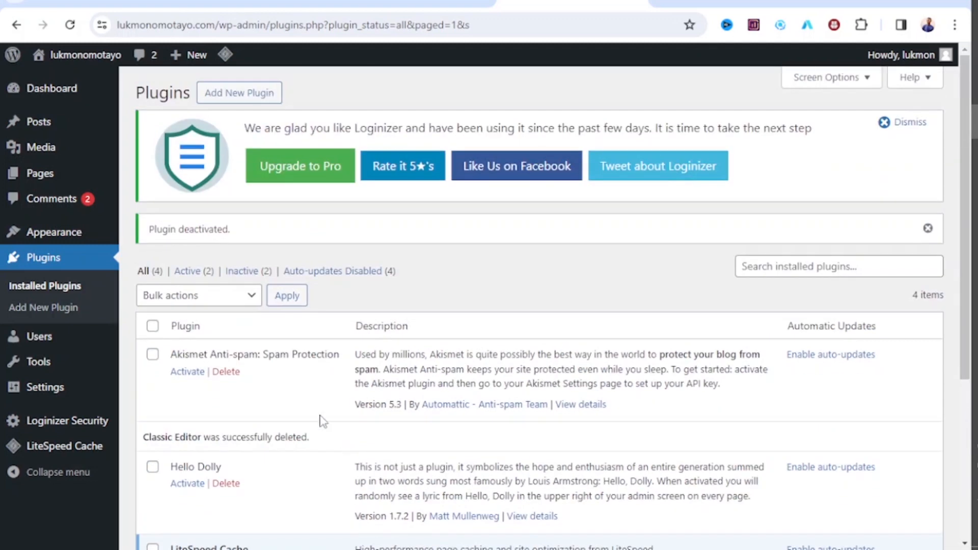
# Step: Go to the page for adding new plugins and browse the featured plugins
pyautogui.click(241, 97)
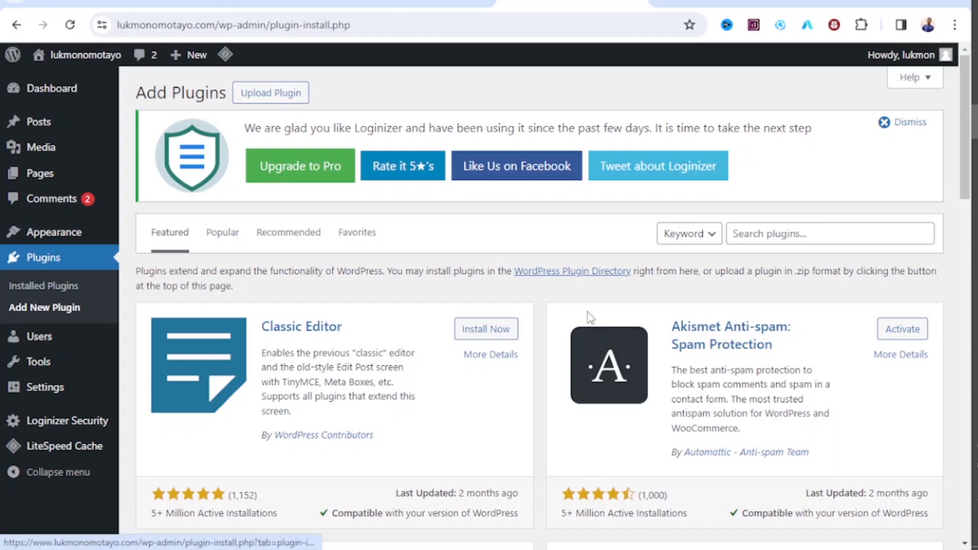
pyautogui.scroll(-3, 561, 305)
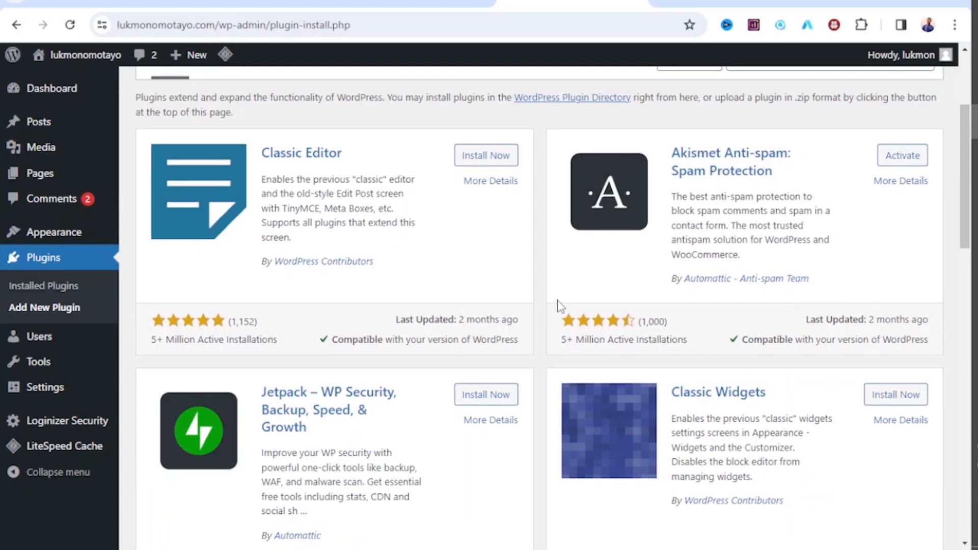
pyautogui.scroll(-3, 561, 306)
pyautogui.scroll(-12, 559, 304)
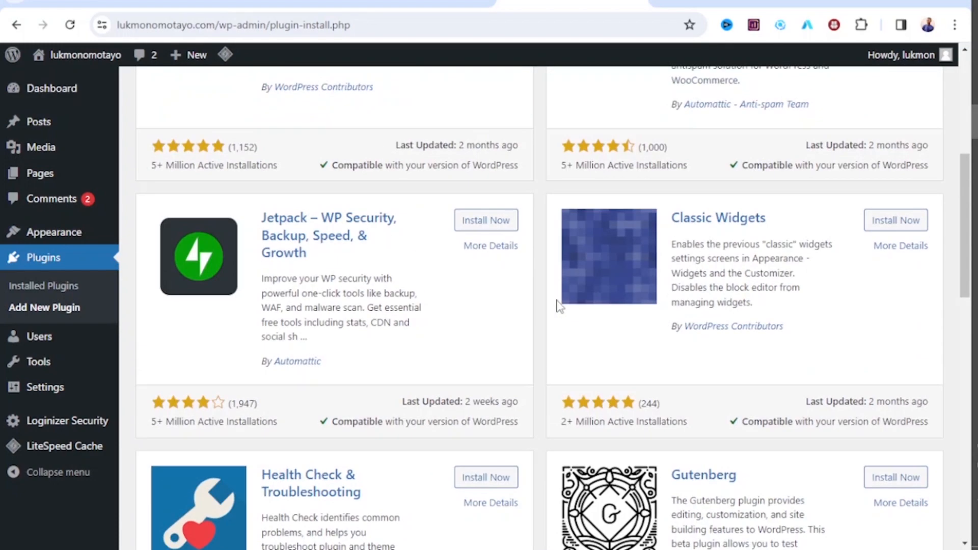
pyautogui.scroll(6, 558, 303)
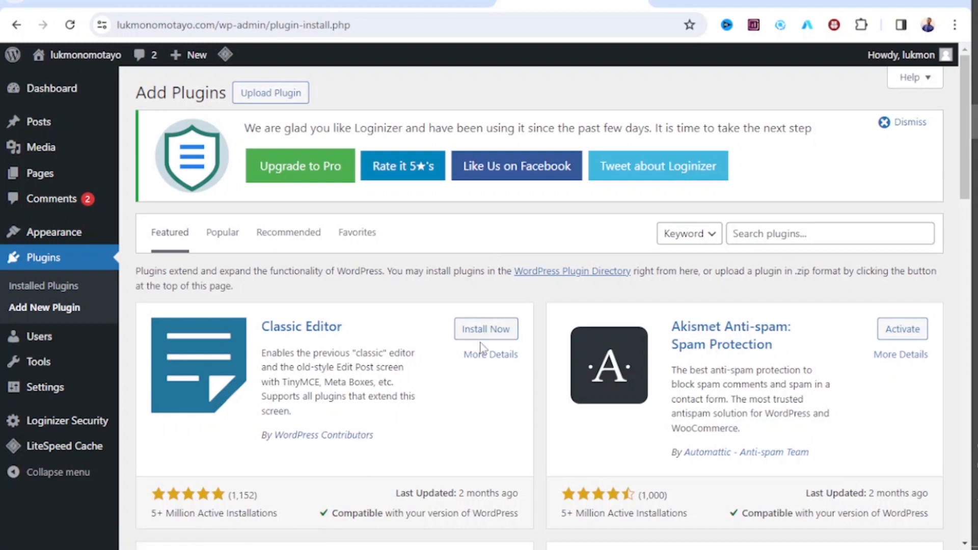
# Step: Install the Classic Editor plugin from the featured plugins and activate it
pyautogui.click(465, 338)
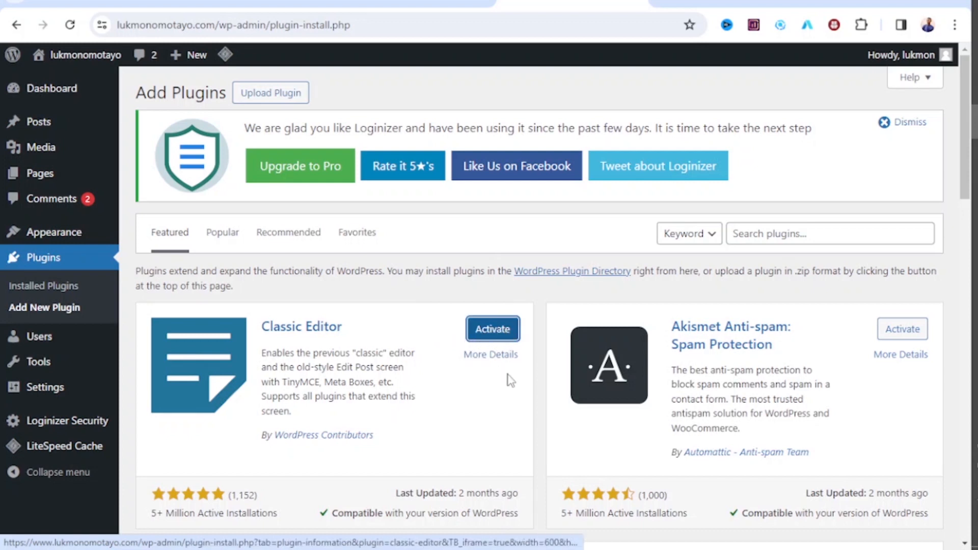
pyautogui.click(501, 337)
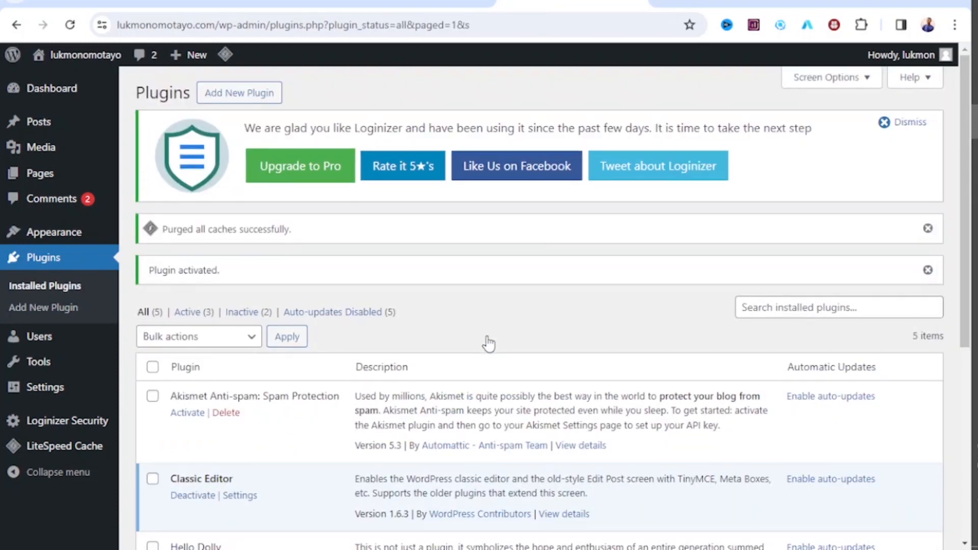
pyautogui.scroll(-3, 416, 339)
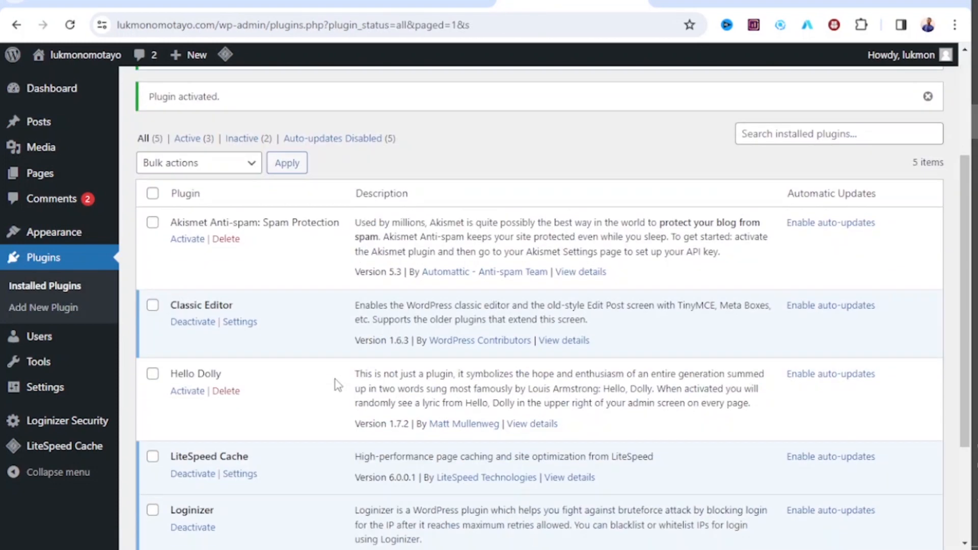